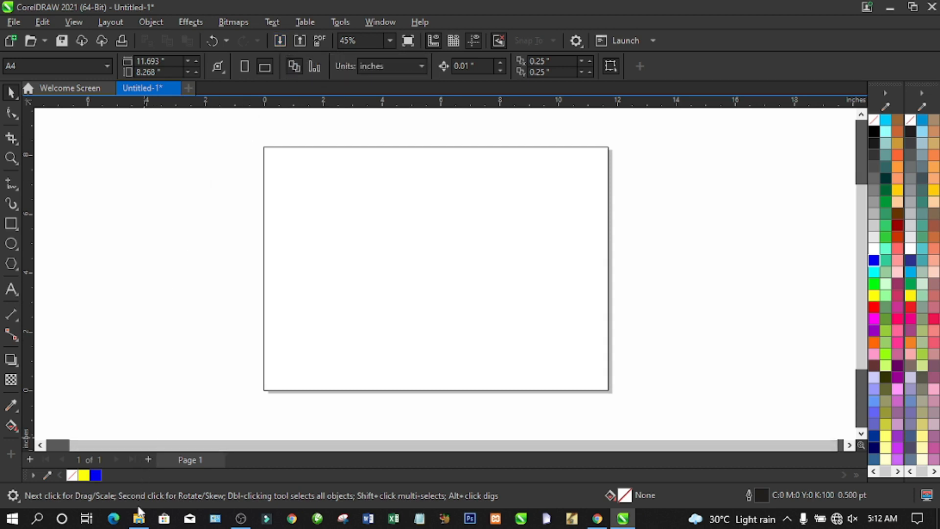
Step: Import the photo IMG_20211024_092526.jpg from the My Photos folder into the drawing
{"action": "left_click", "coordinate": [139, 518]}
{"action": "left_click_drag", "start_coordinate": [304, 296], "coordinate": [204, 211]}
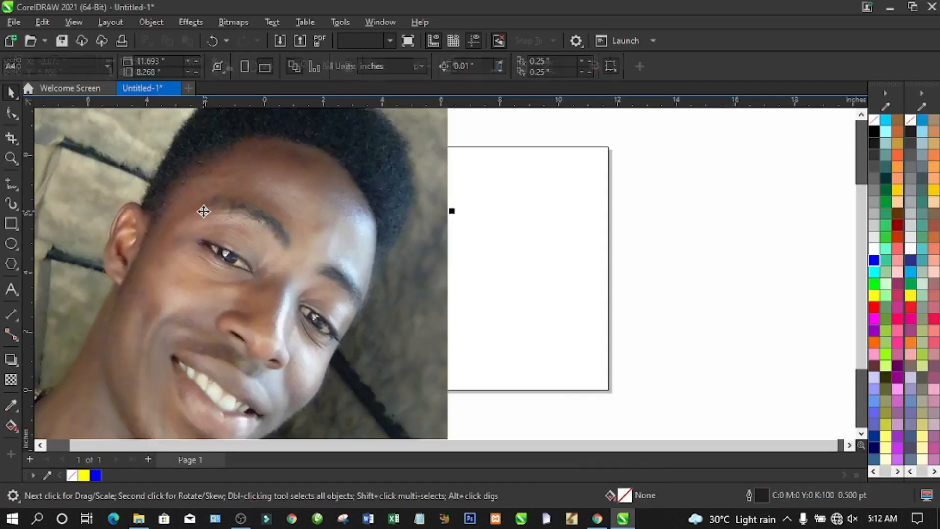
{"action": "left_click", "coordinate": [11, 158]}
{"action": "left_click", "coordinate": [462, 220], "text": "shift"}
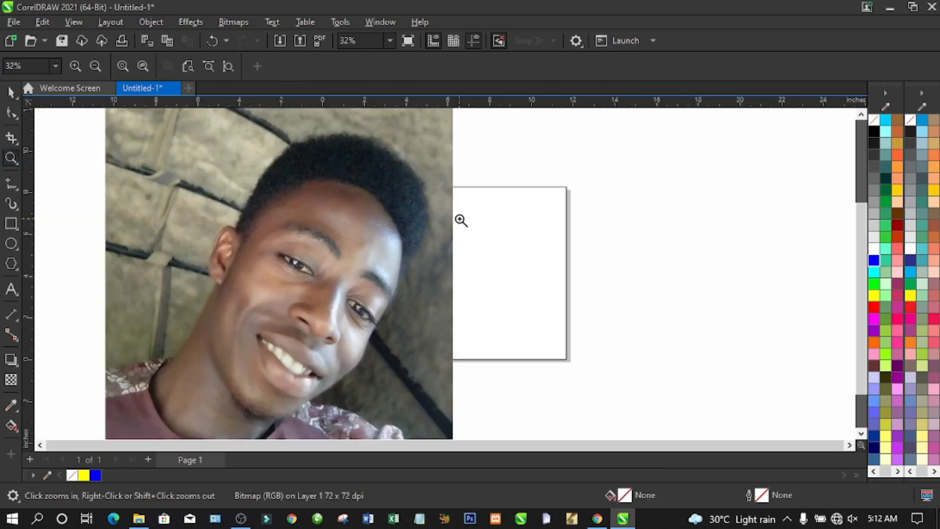
{"action": "key", "text": "F3"}
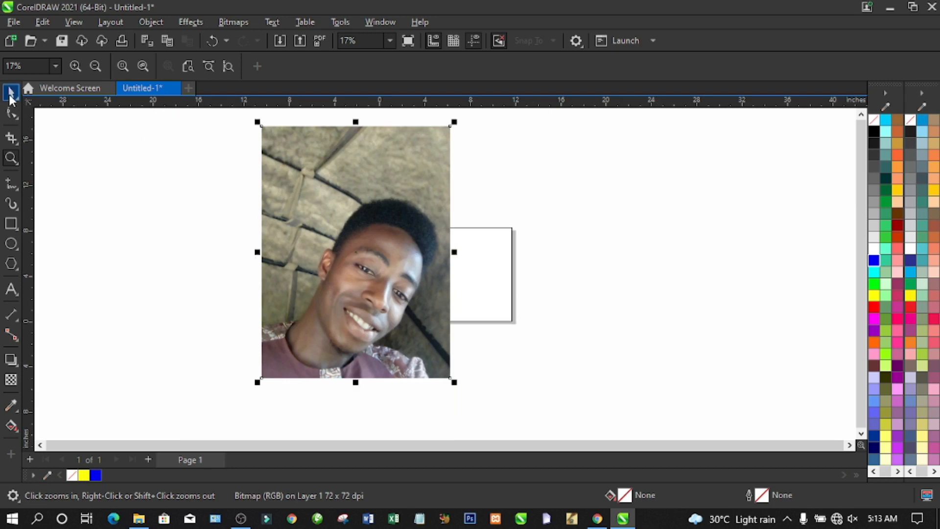
Step: Move the imported photo clear of the page so that it sits just beside the page's left edge
{"action": "left_click", "coordinate": [12, 94]}
{"action": "left_click", "coordinate": [211, 227]}
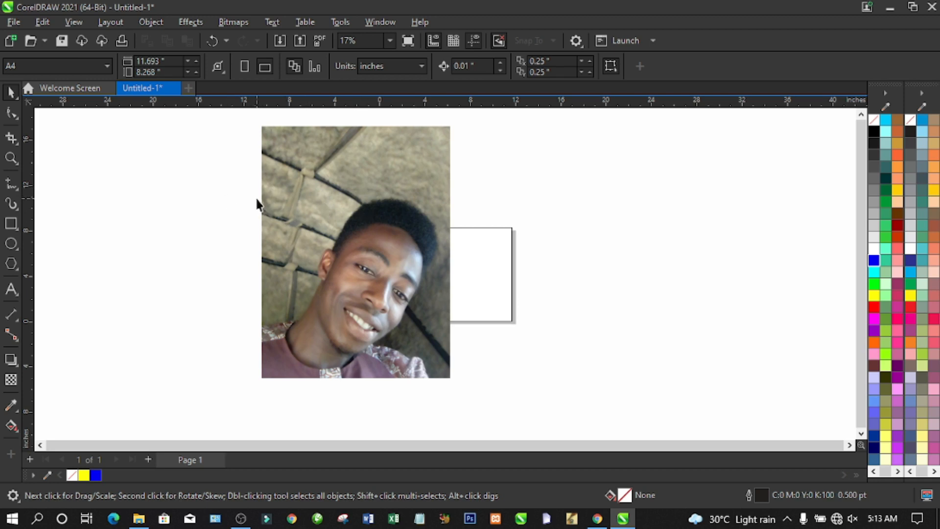
{"action": "left_click_drag", "start_coordinate": [307, 207], "coordinate": [235, 219]}
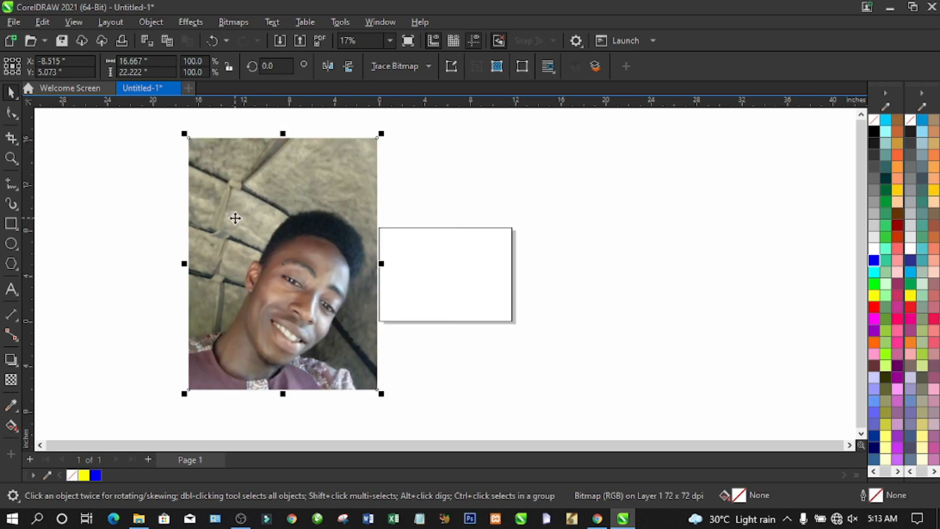
Step: Try cropping the photo to the background strip above the head, about 19.7 by 6.6 inches, and undo the crop
{"action": "left_click", "coordinate": [12, 139]}
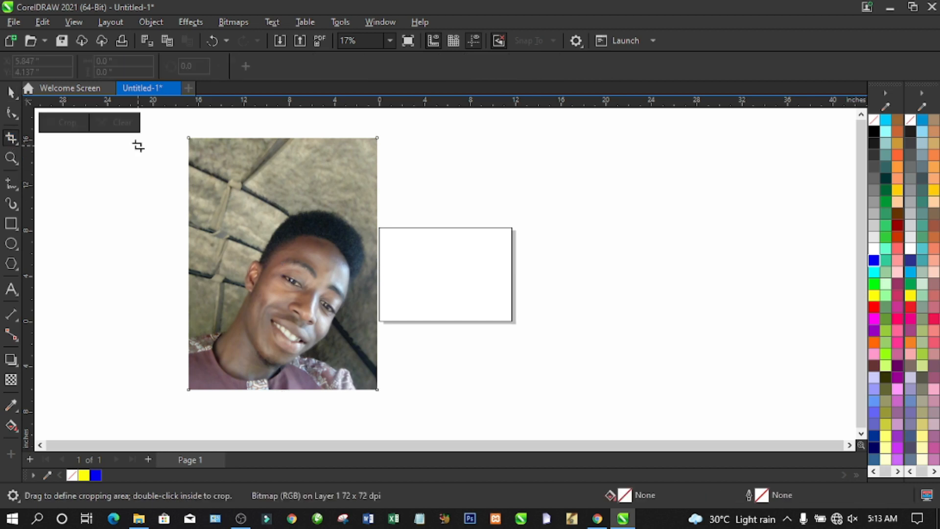
{"action": "left_click_drag", "start_coordinate": [176, 136], "coordinate": [398, 209]}
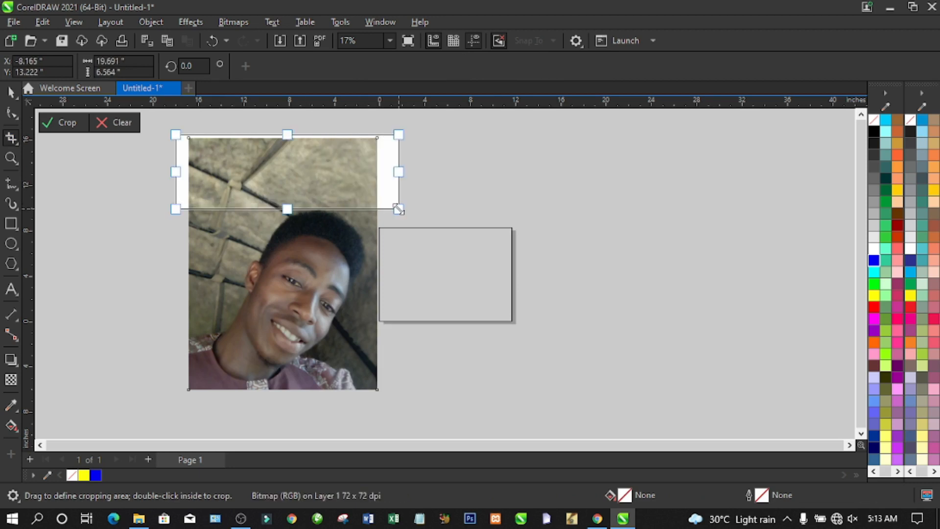
{"action": "left_click", "coordinate": [67, 123]}
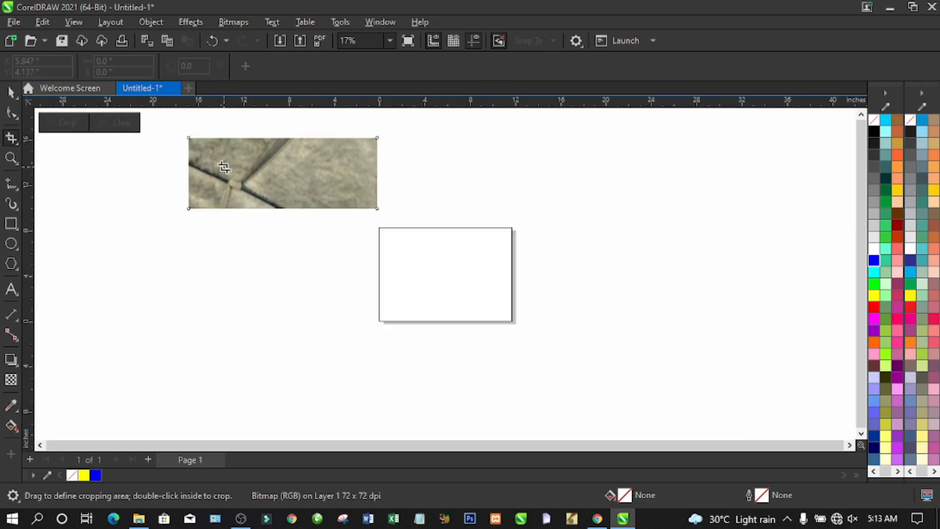
{"action": "left_click_drag", "start_coordinate": [225, 169], "coordinate": [228, 172]}
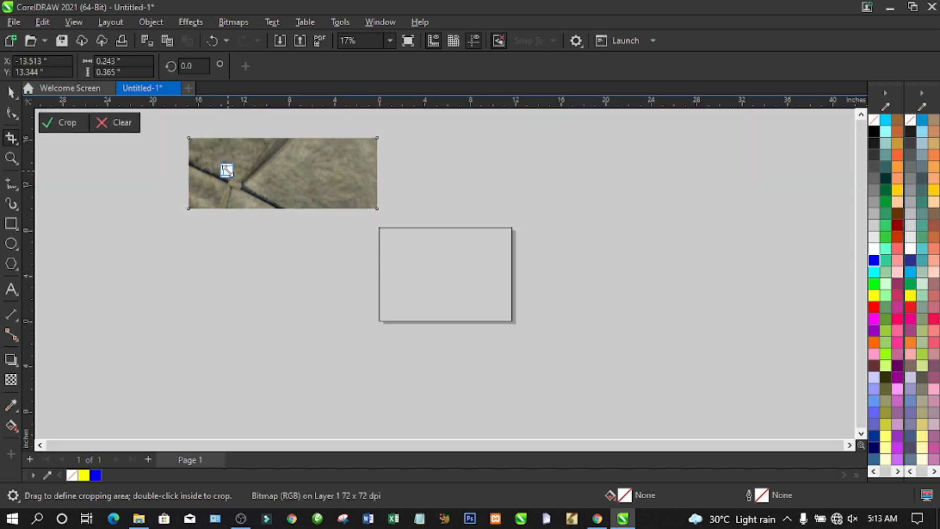
{"action": "left_click", "coordinate": [121, 125]}
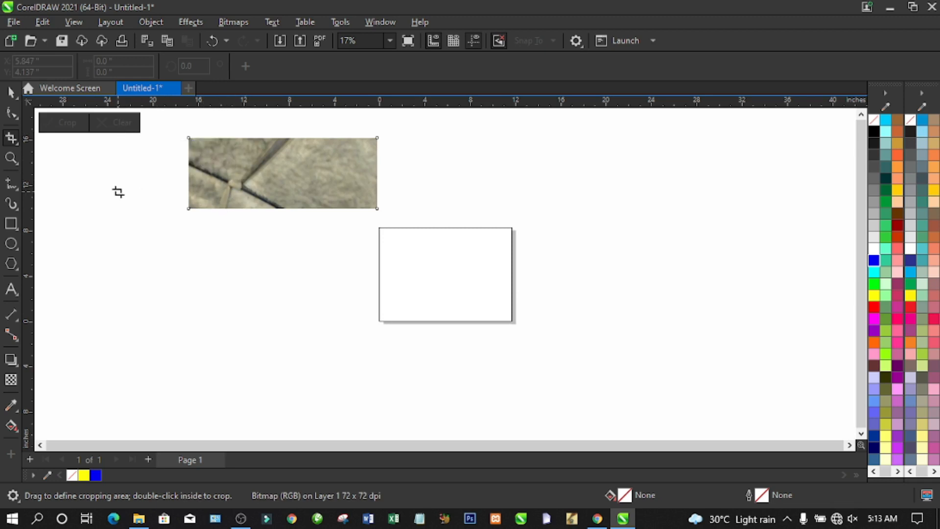
{"action": "left_click", "coordinate": [11, 92]}
{"action": "key", "text": "ctrl+z"}
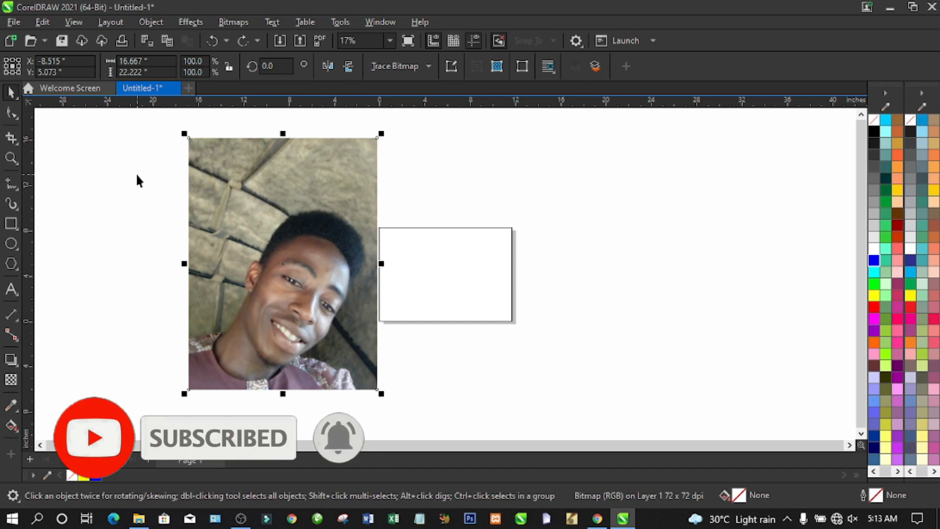
Step: Crop off the photo's upper background with a crop area about 17.9 by 17.3 inches around the person
{"action": "left_click", "coordinate": [11, 138]}
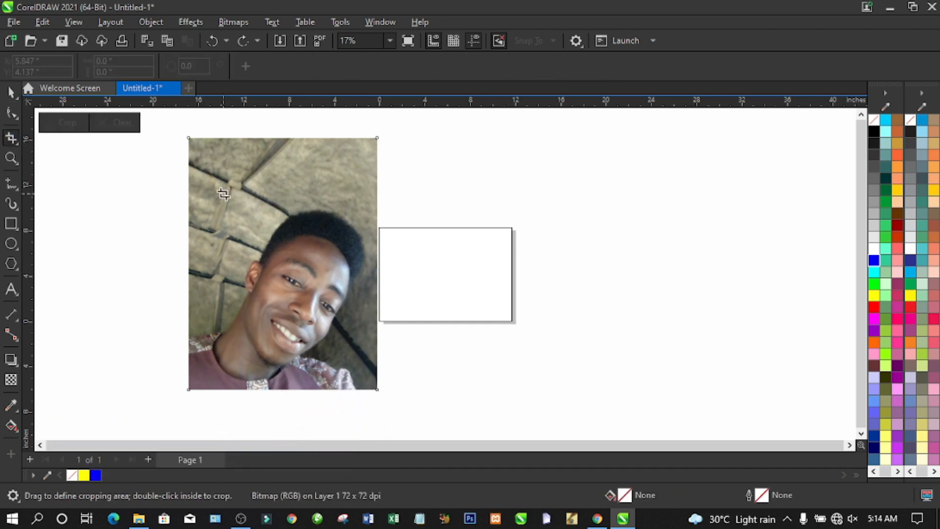
{"action": "left_click_drag", "start_coordinate": [178, 199], "coordinate": [381, 395]}
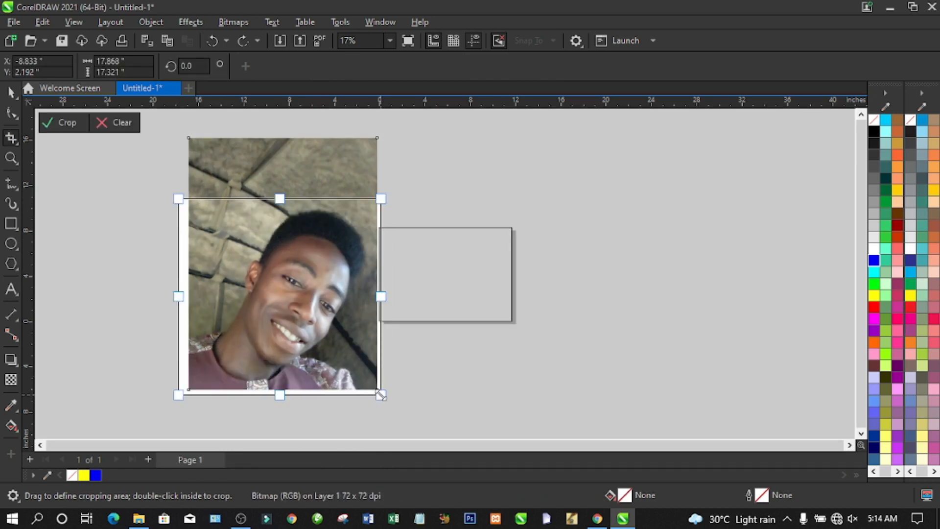
{"action": "left_click", "coordinate": [62, 128]}
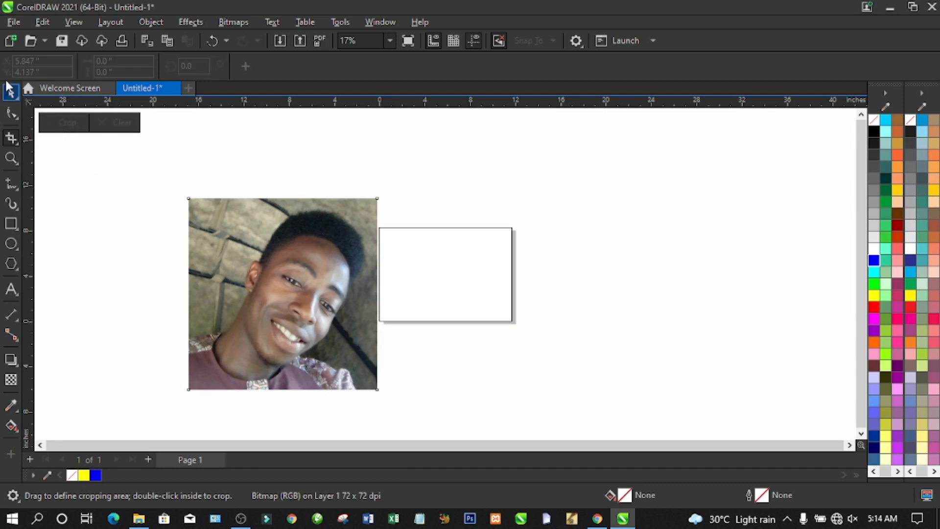
{"action": "left_click", "coordinate": [10, 91]}
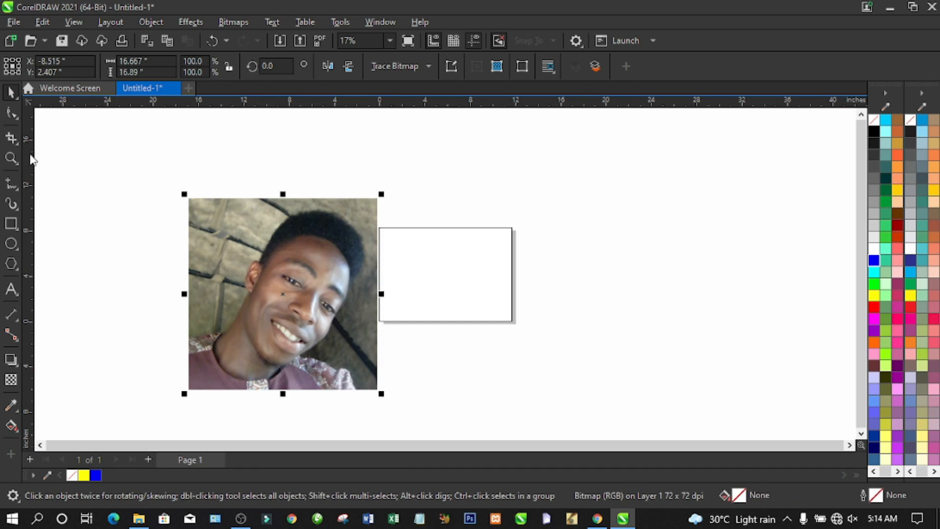
{"action": "left_click", "coordinate": [18, 136]}
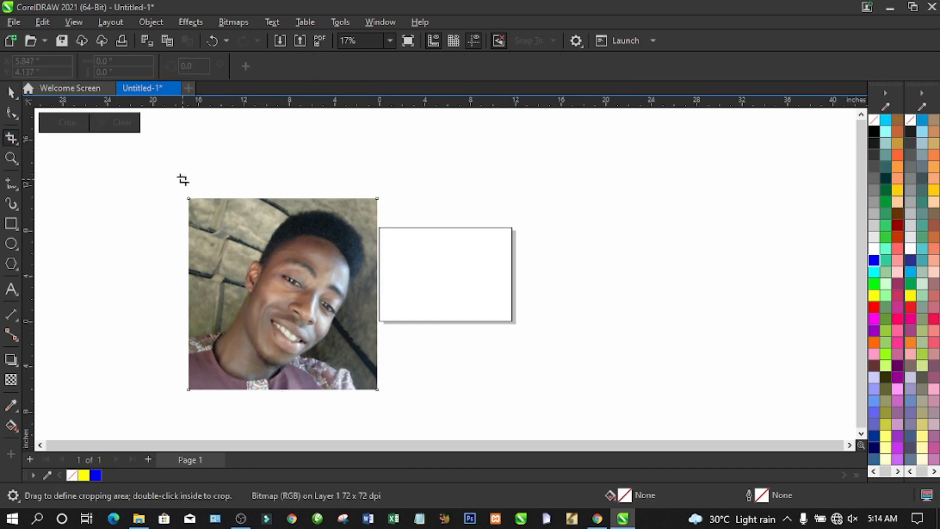
{"action": "left_click_drag", "start_coordinate": [168, 182], "coordinate": [230, 313]}
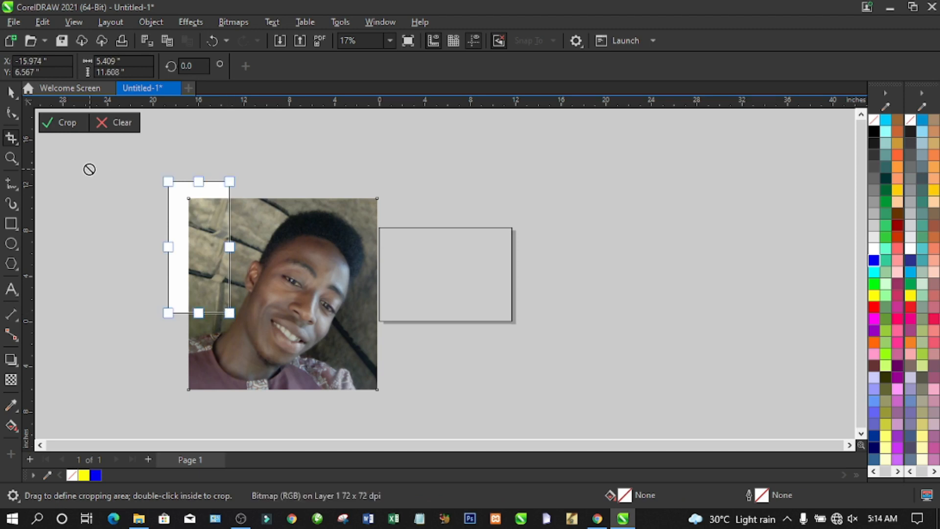
{"action": "left_click", "coordinate": [116, 126]}
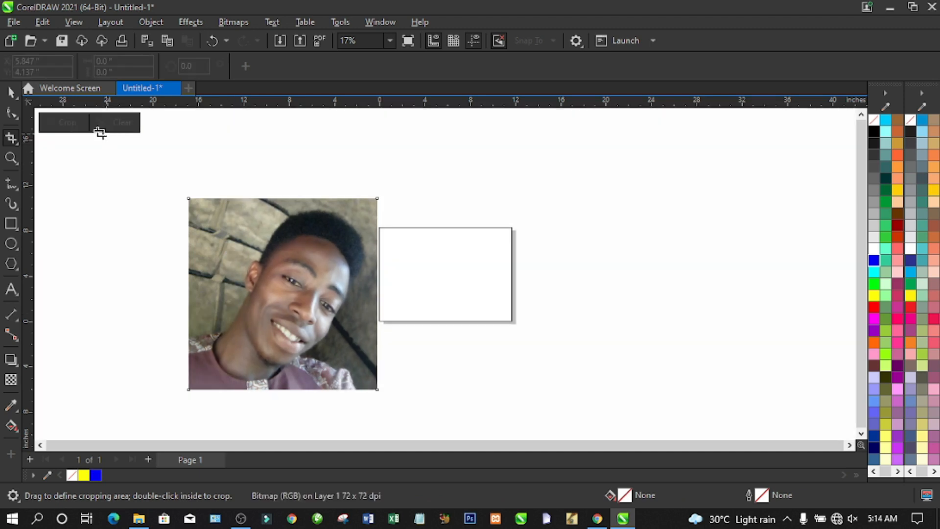
Step: Crop the photo closer around the person with an area about 13.6 by 17.3 inches, and move it farther left of the page
{"action": "left_click_drag", "start_coordinate": [242, 188], "coordinate": [371, 398]}
{"action": "left_click_drag", "start_coordinate": [242, 296], "coordinate": [209, 301]}
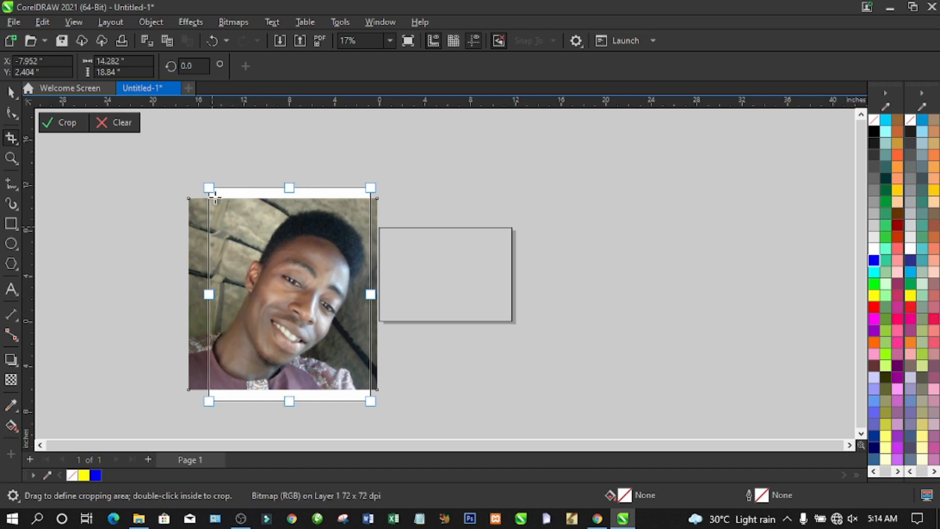
{"action": "left_click_drag", "start_coordinate": [209, 188], "coordinate": [217, 205]}
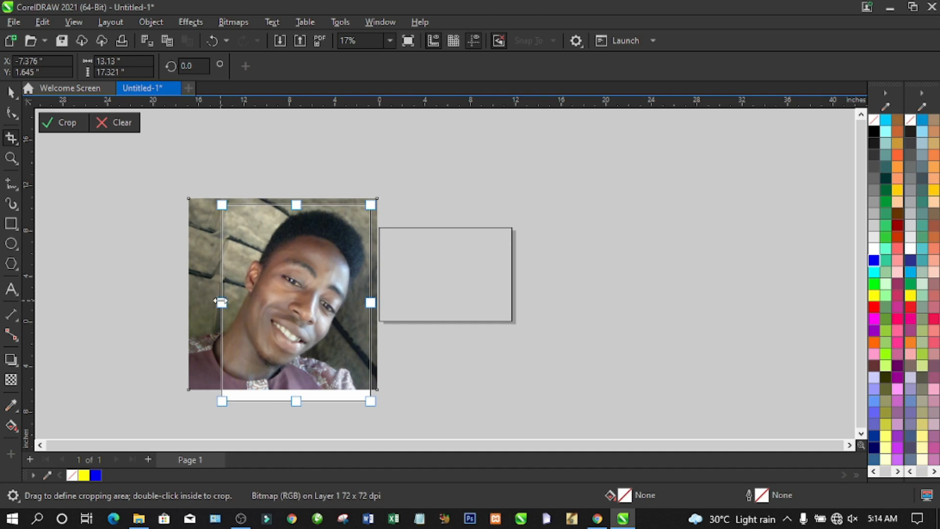
{"action": "left_click_drag", "start_coordinate": [222, 302], "coordinate": [216, 302]}
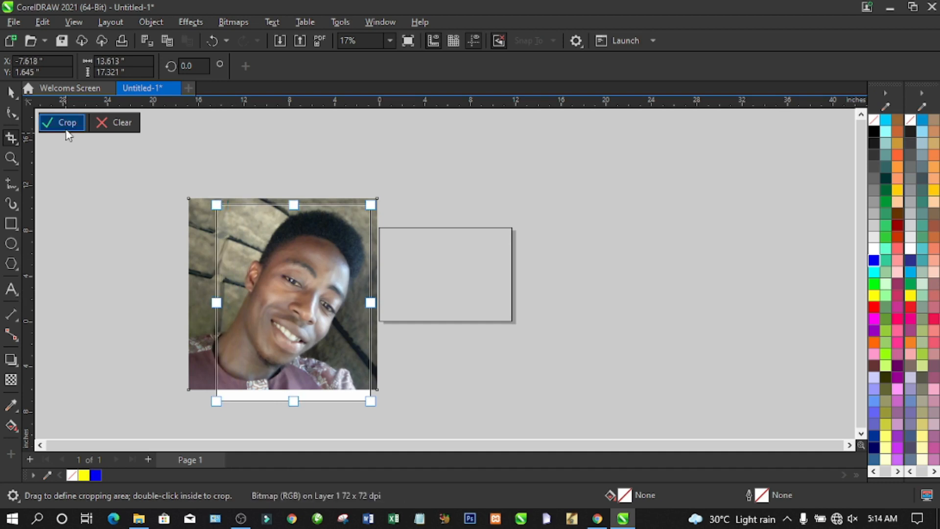
{"action": "left_click", "coordinate": [67, 130]}
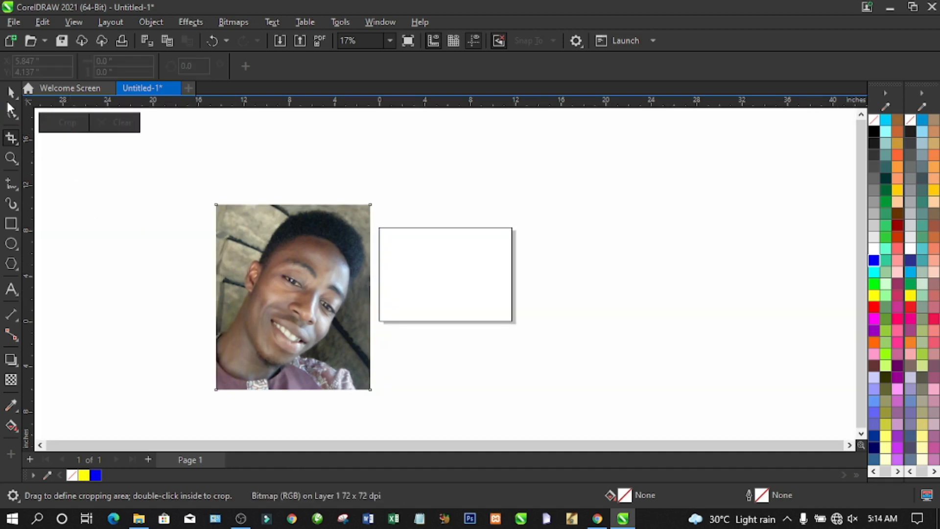
{"action": "left_click", "coordinate": [11, 93]}
{"action": "left_click_drag", "start_coordinate": [245, 280], "coordinate": [185, 242]}
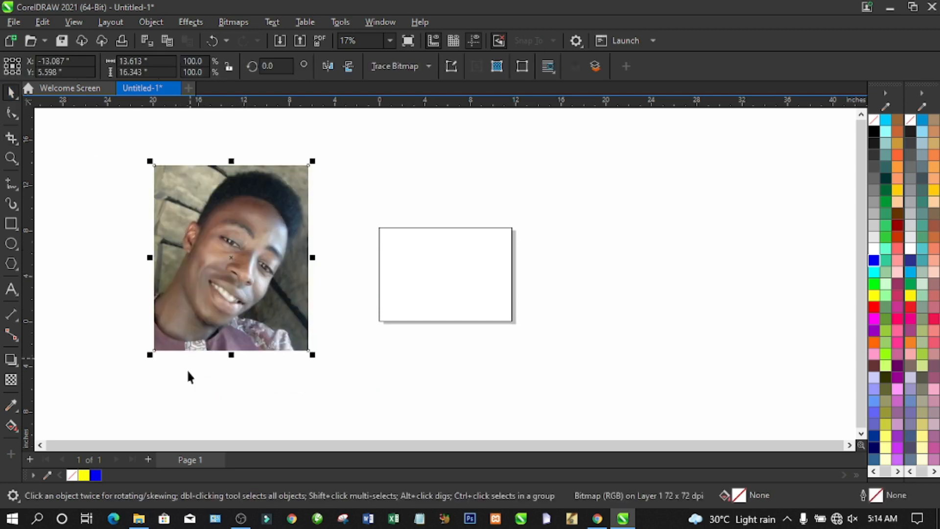
Step: Import a second copy of IMG_20211024_092526.jpg from the My Photos folder, placing it to the right of the page
{"action": "left_click", "coordinate": [140, 520]}
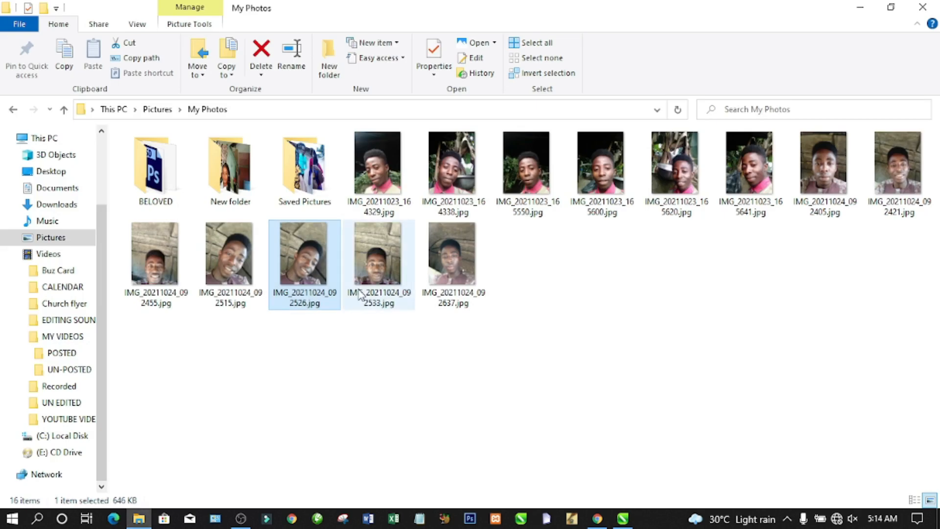
{"action": "left_click_drag", "start_coordinate": [316, 266], "coordinate": [622, 273]}
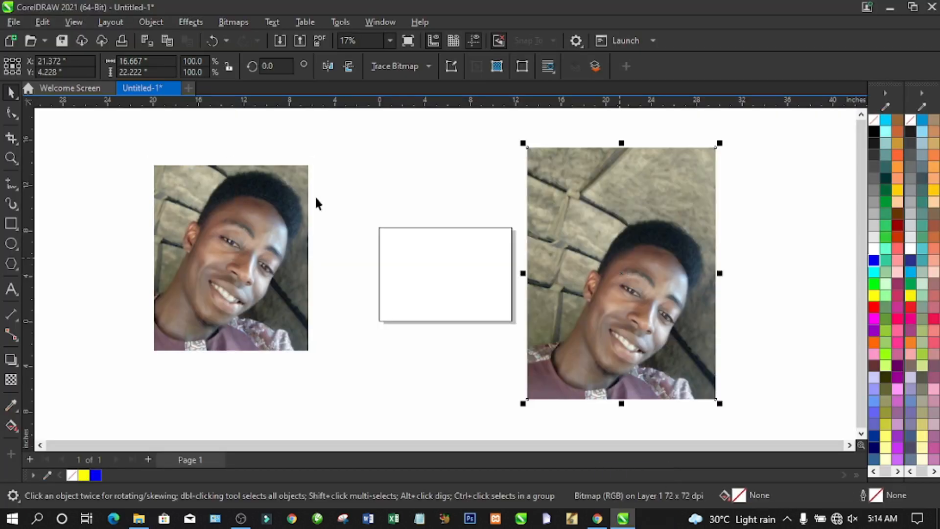